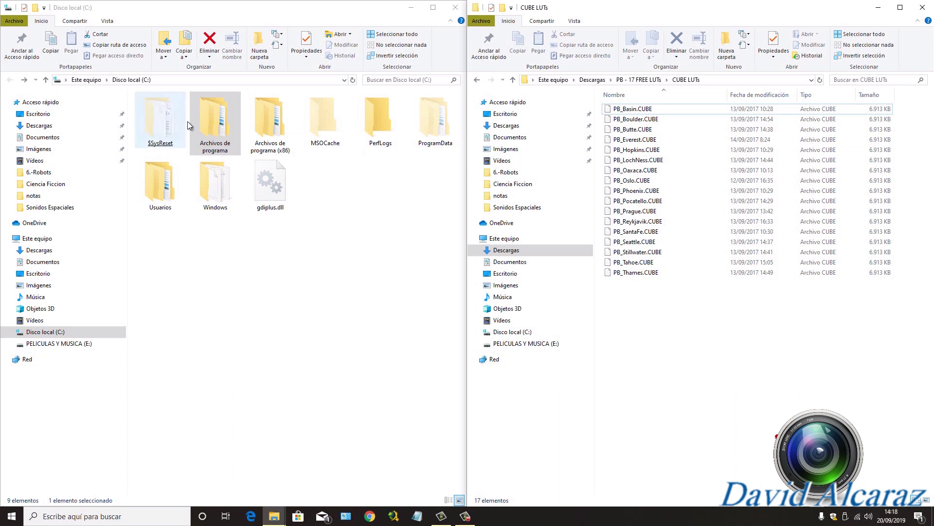
- In File Explorer, open the folder Archivos de programa > Pinnacle > Studio 23 > plugins > LUT on drive C
double_click(210, 138)
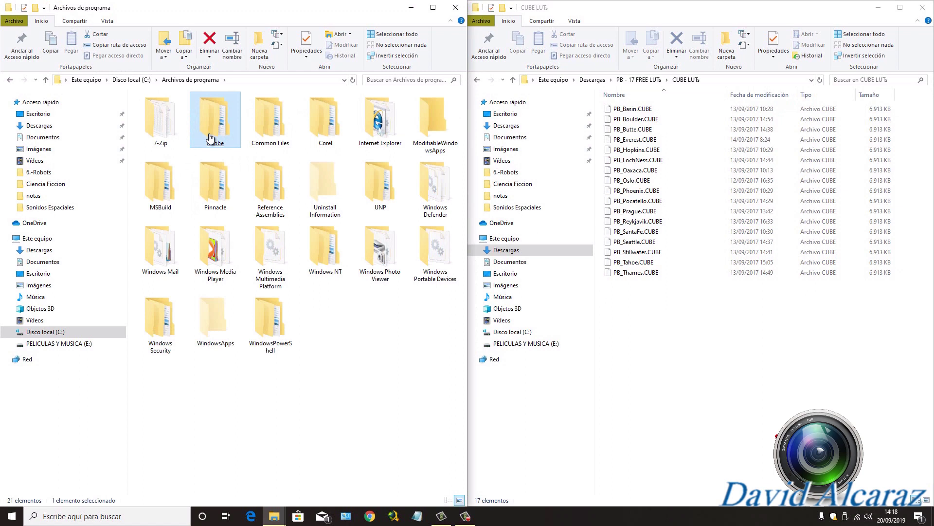
click(224, 203)
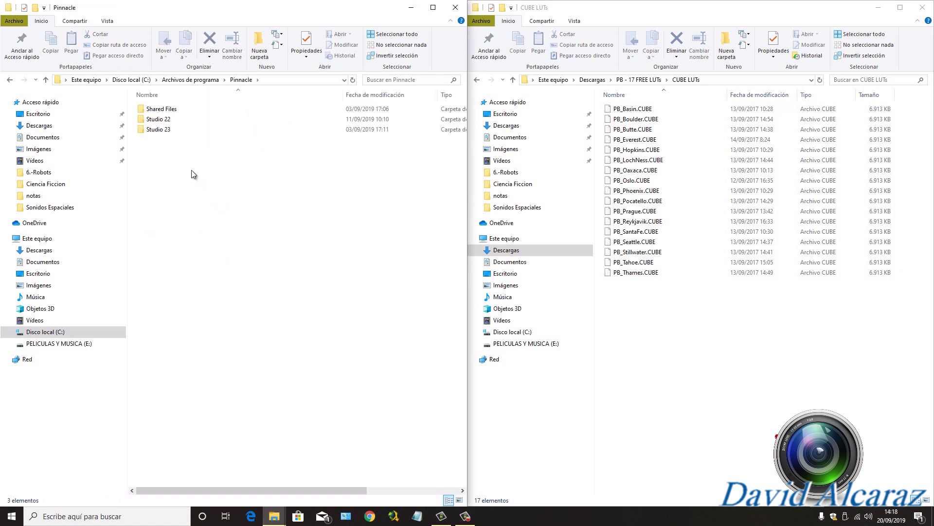
click(162, 132)
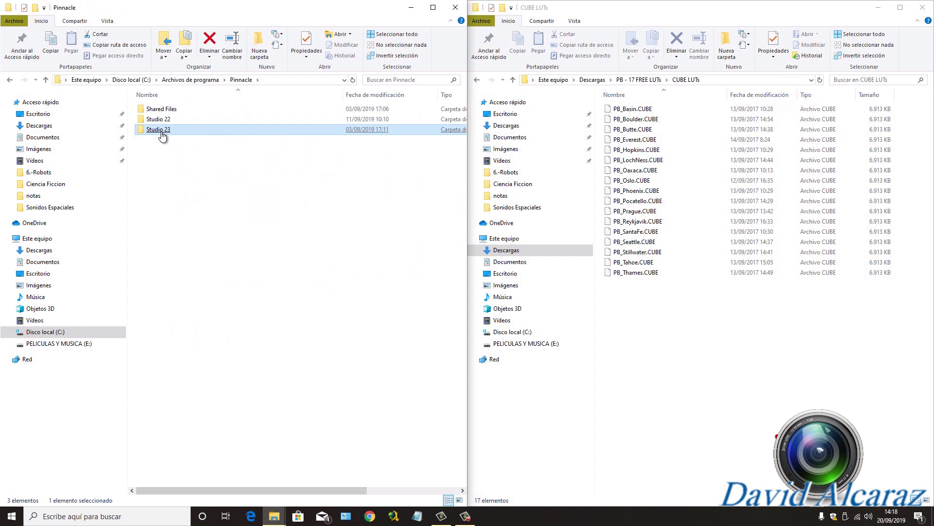
double_click(161, 132)
click(162, 130)
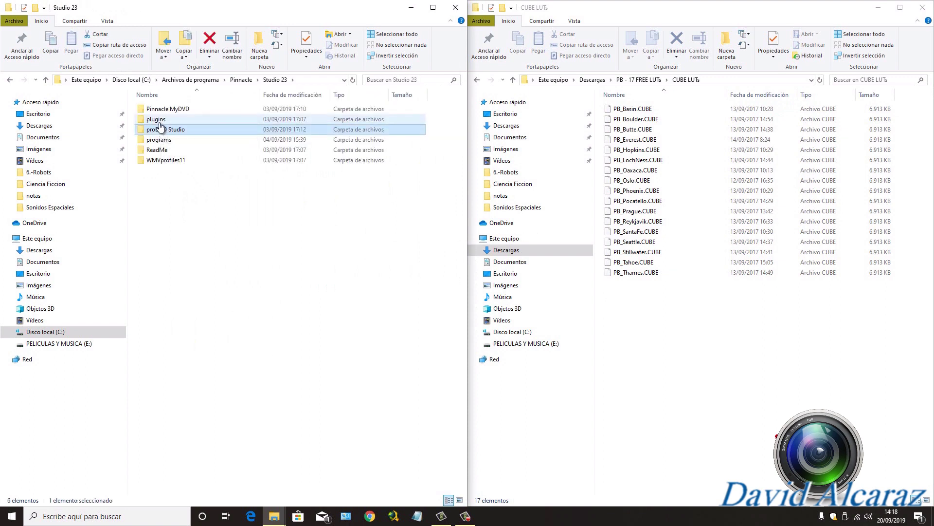
click(160, 123)
double_click(161, 128)
click(152, 123)
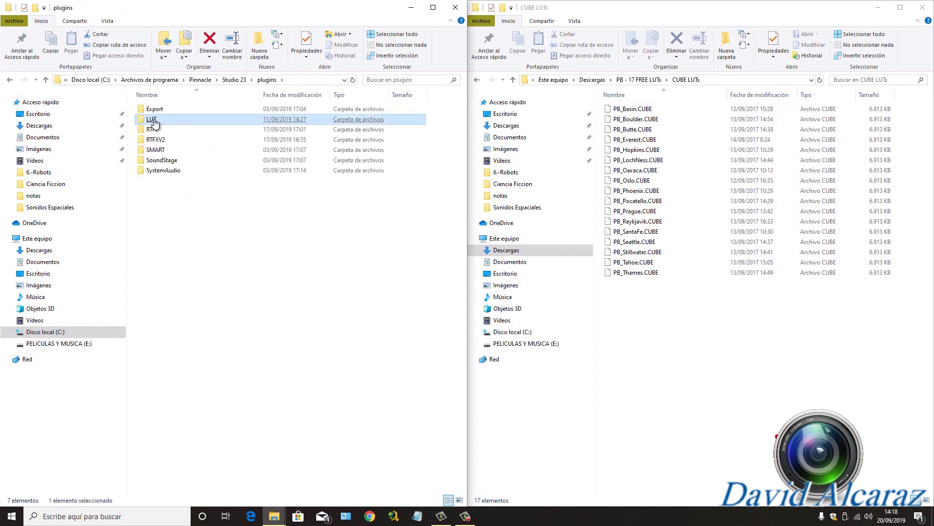
double_click(151, 121)
click(150, 119)
- Copy all the PB .CUBE files from the CUBE LUTs folder into the Studio 23 LUT folder, granting administrator permission
drag(649, 302, 616, 105)
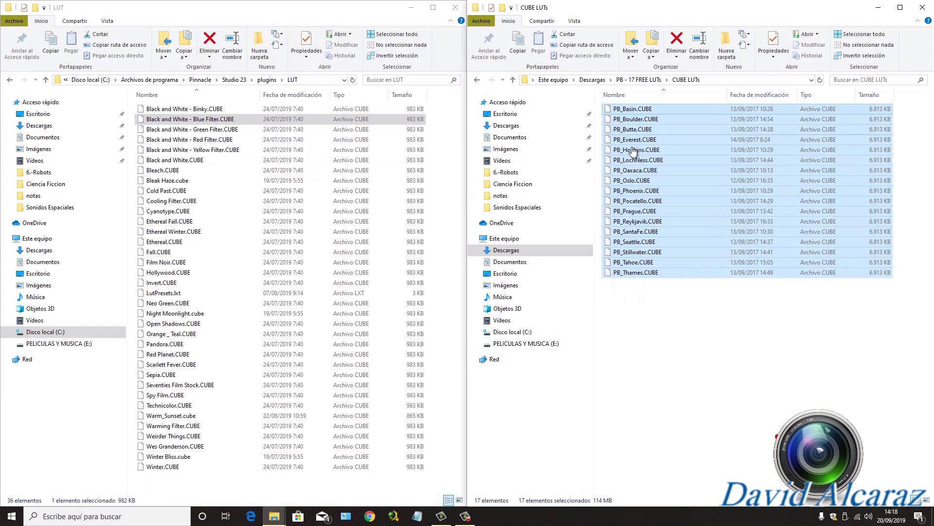
right_click(643, 165)
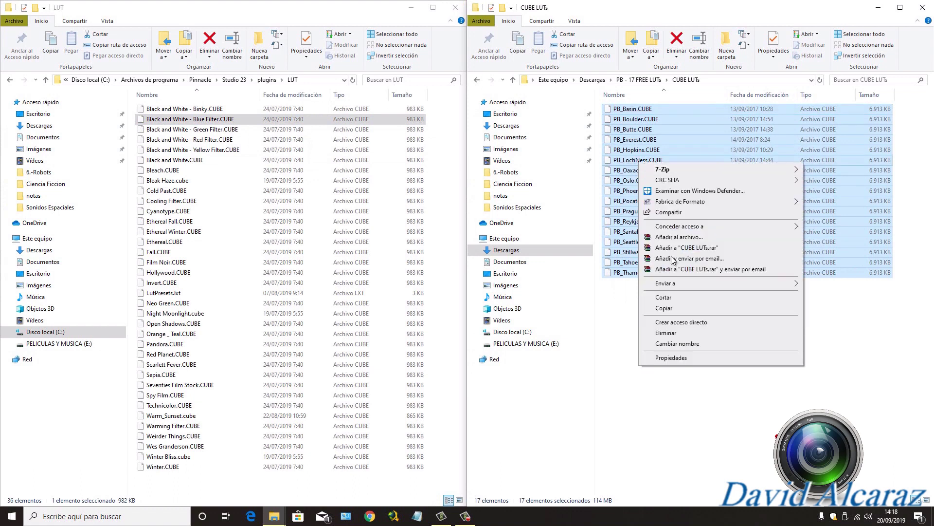
click(664, 308)
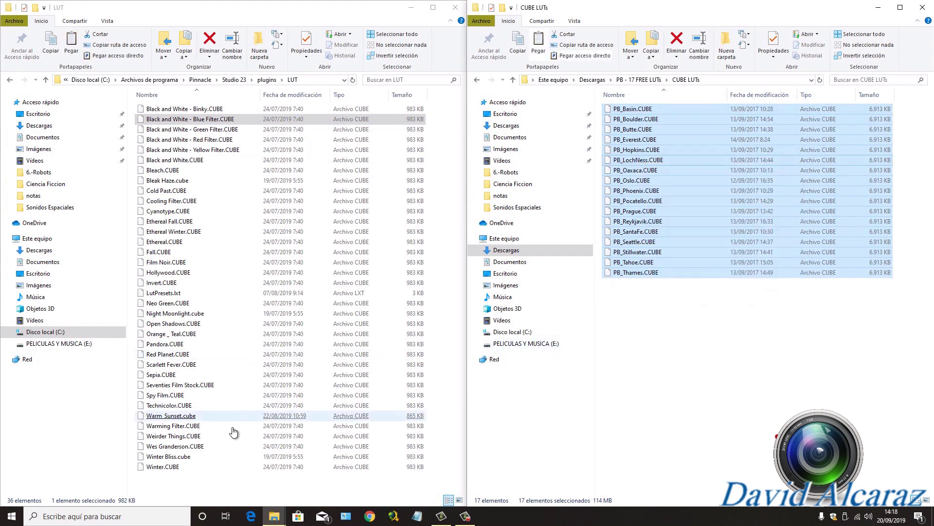
right_click(210, 479)
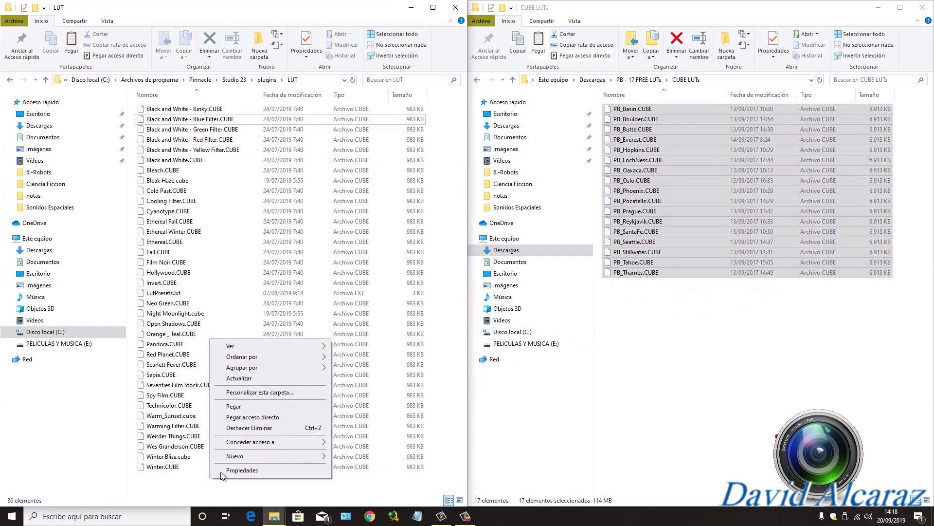
click(232, 407)
click(231, 409)
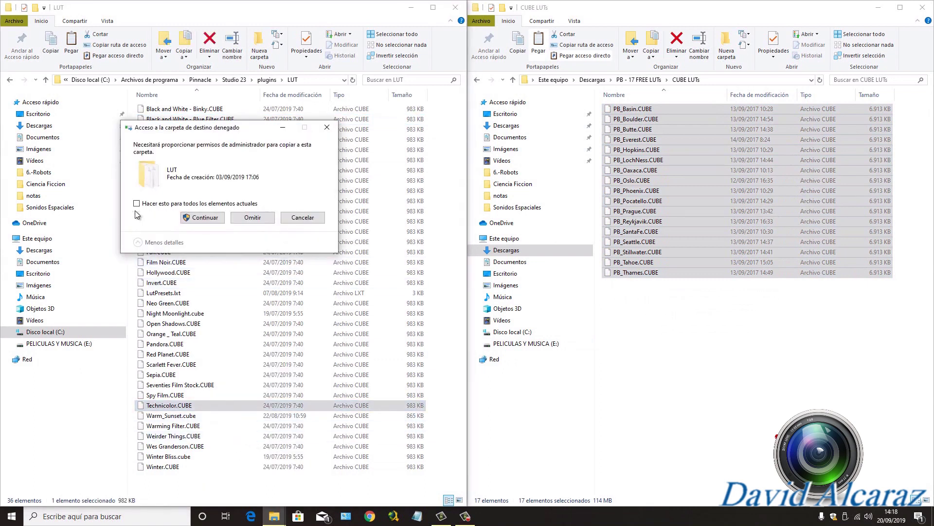
click(203, 218)
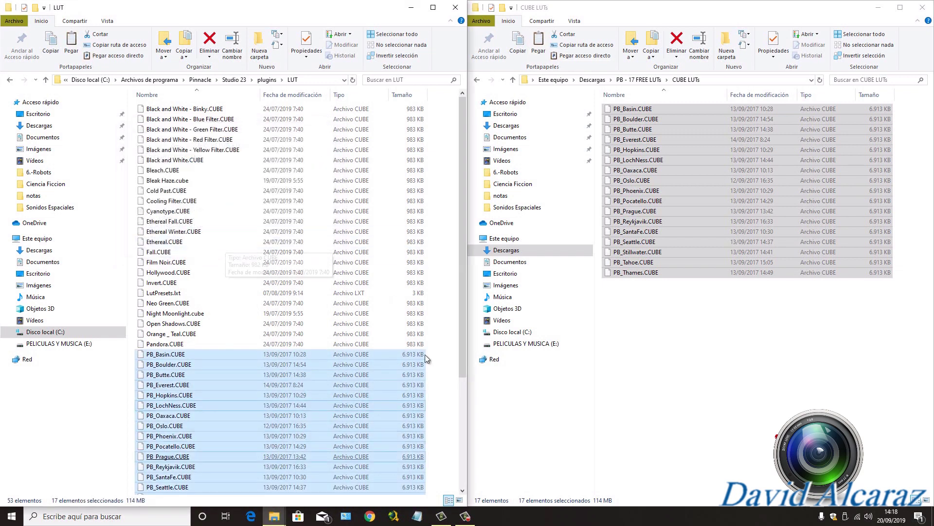
click(411, 9)
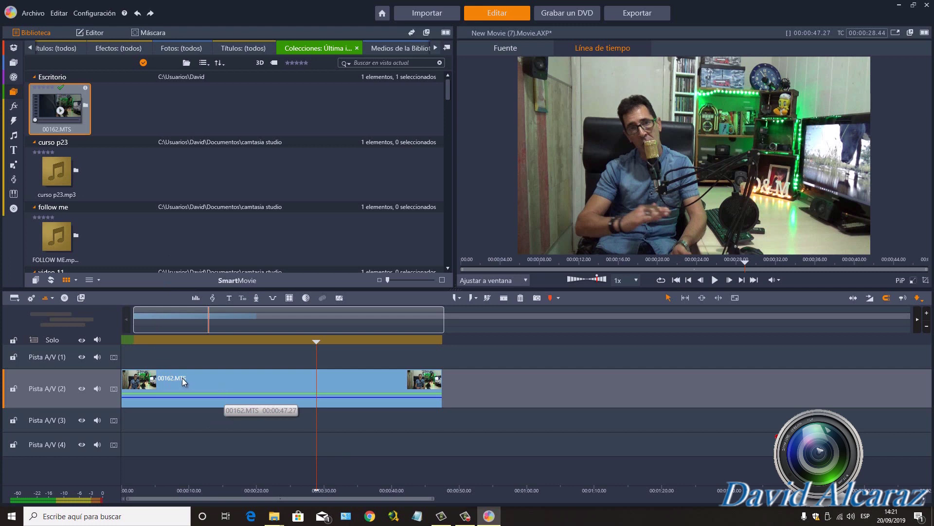
- Switch to Pinnacle Studio and bring up the LUT profile choices in the basic colour settings of timeline clip 00162.MTS
click(84, 33)
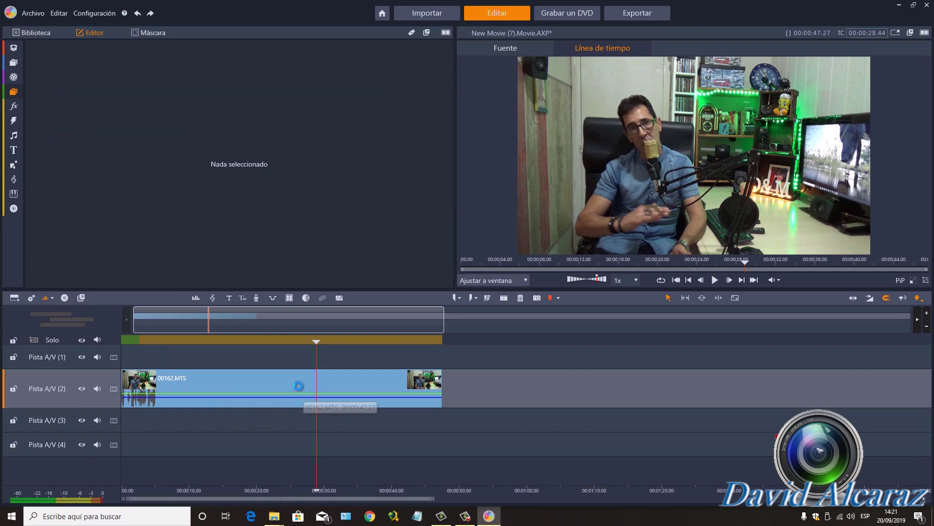
click(298, 385)
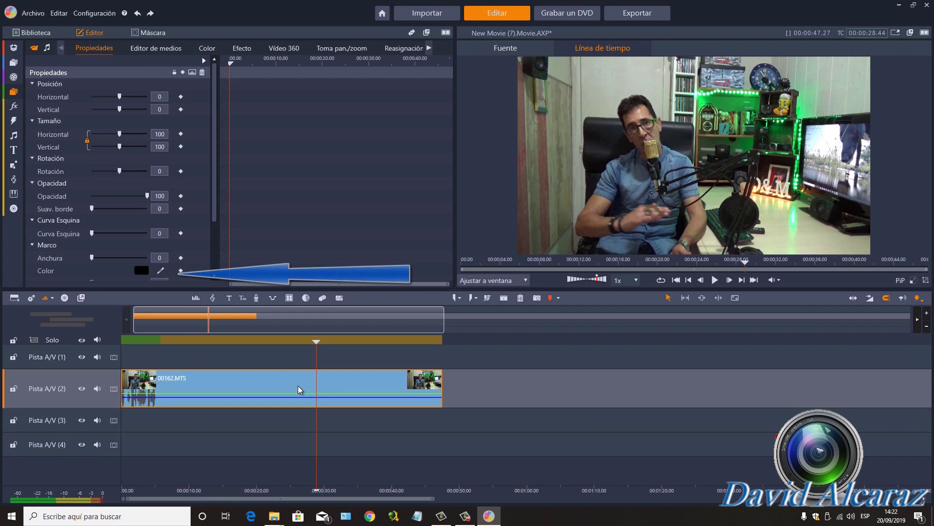
double_click(298, 386)
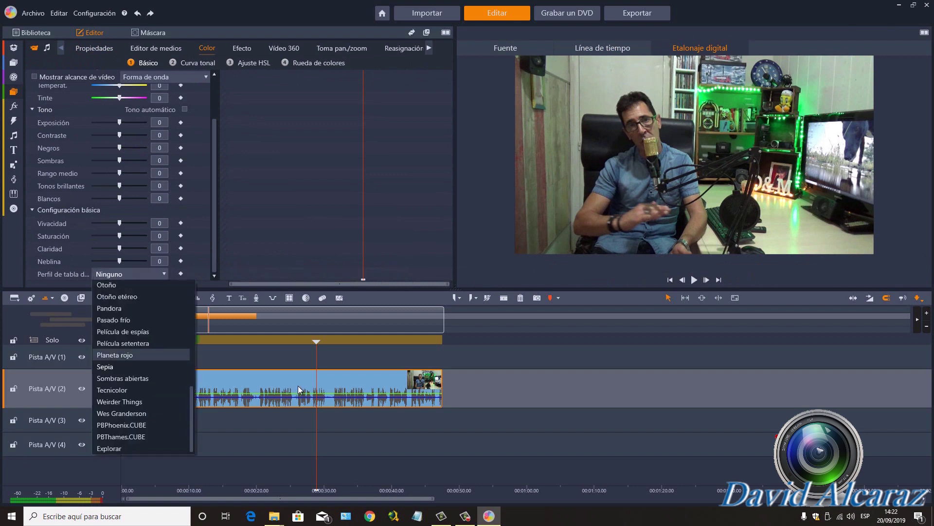
- Look through the LUT profiles offered for the clip, starting from the first entries
scroll(143, 356, up, 8)
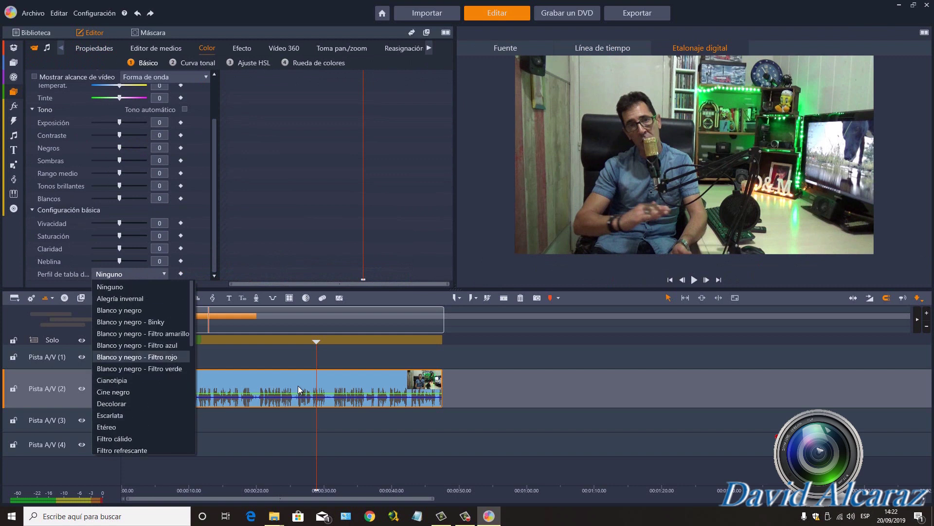
key(Up)
key(Up)
key(Up)
key(Up)
key(Up)
key(Down)
key(Down)
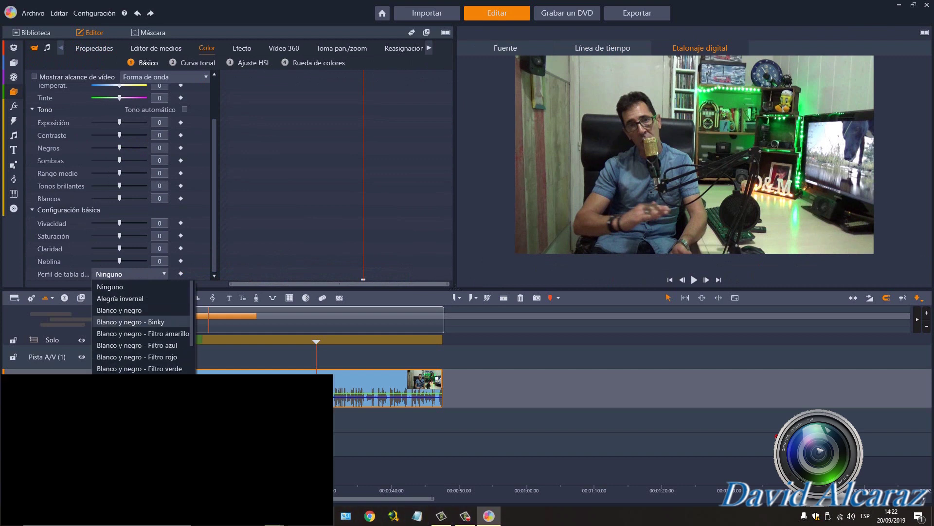
key(Escape)
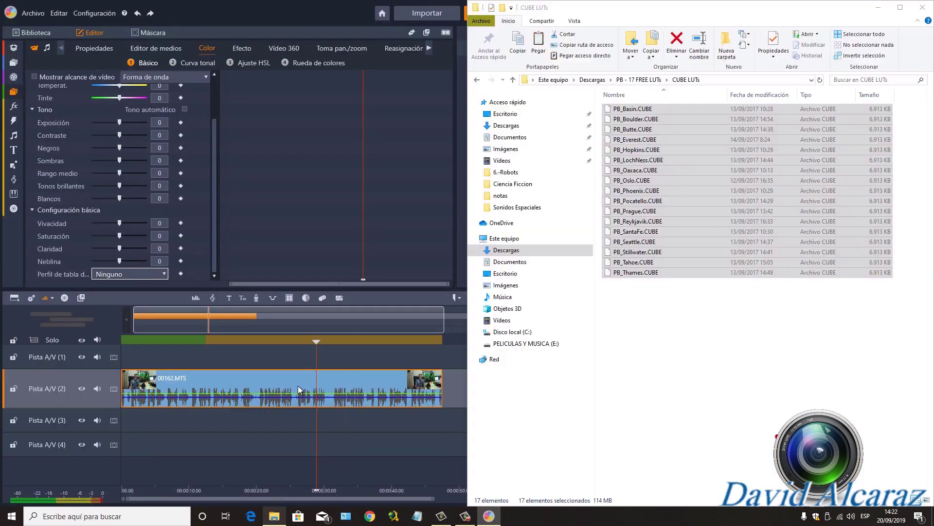
- Compare the end of the clip's LUT profile list with the .CUBE files in the CUBE LUTs folder
key(ctrl+a)
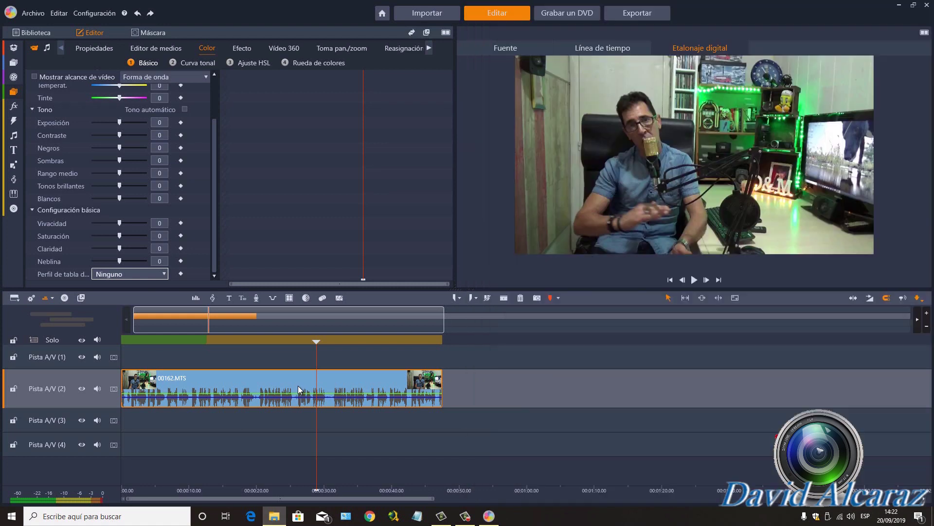
click(129, 274)
scroll(141, 365, down, 2)
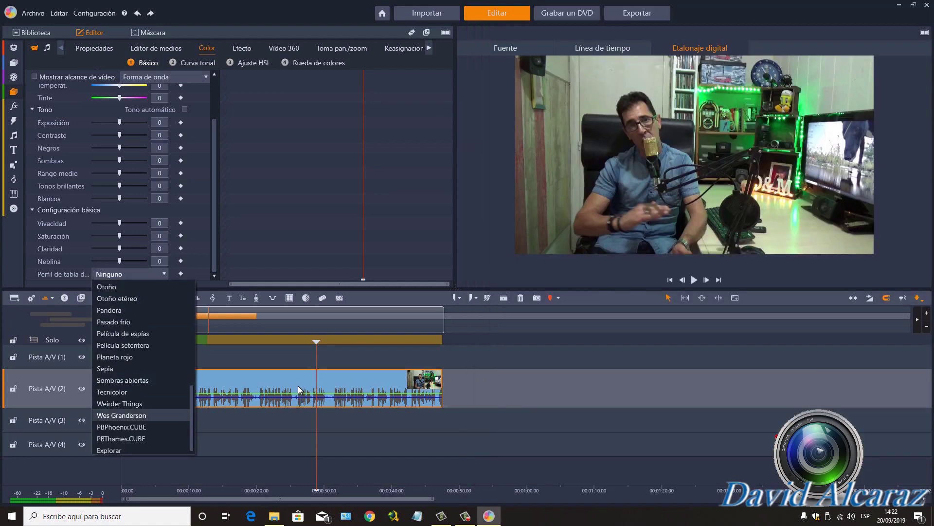
key(Down)
key(Down)
key(Down)
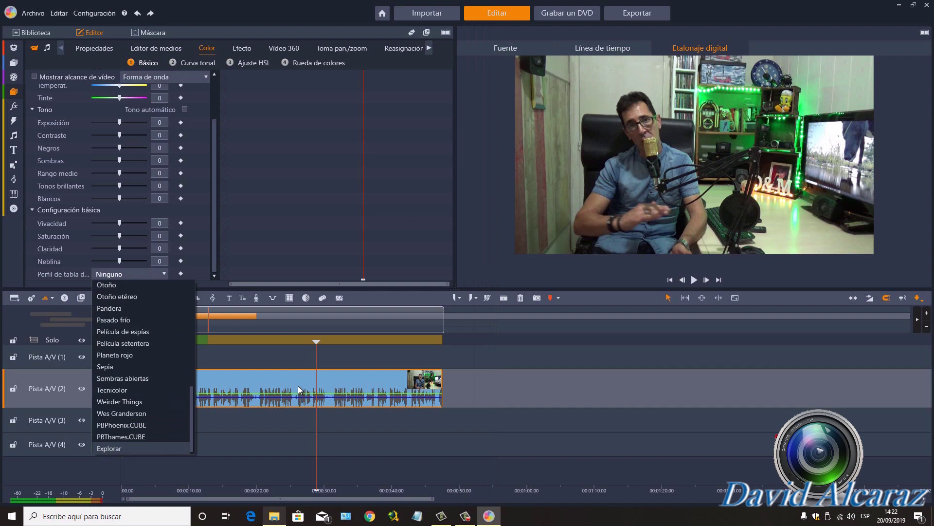
click(274, 516)
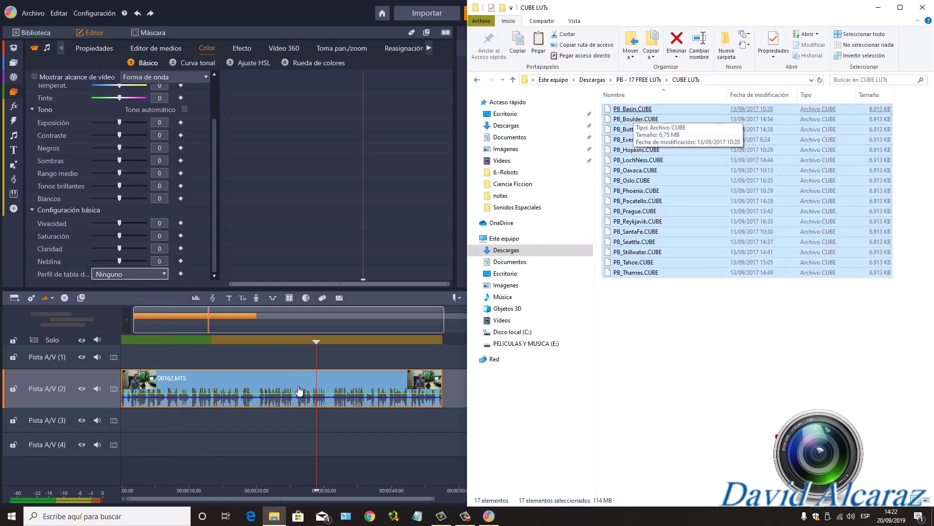
key(alt+Tab)
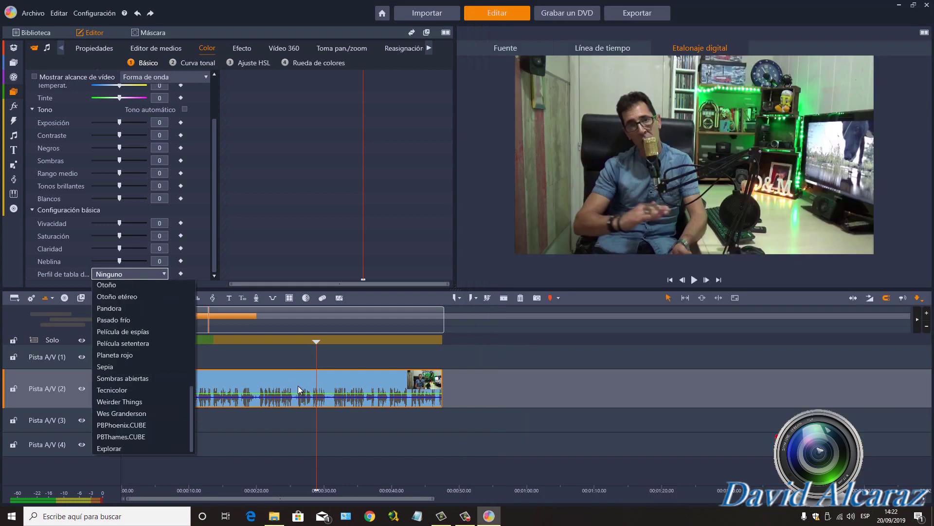
- Choose Explorar as the clip's LUT profile source and open the Archivos de programa folder on drive C
key(End)
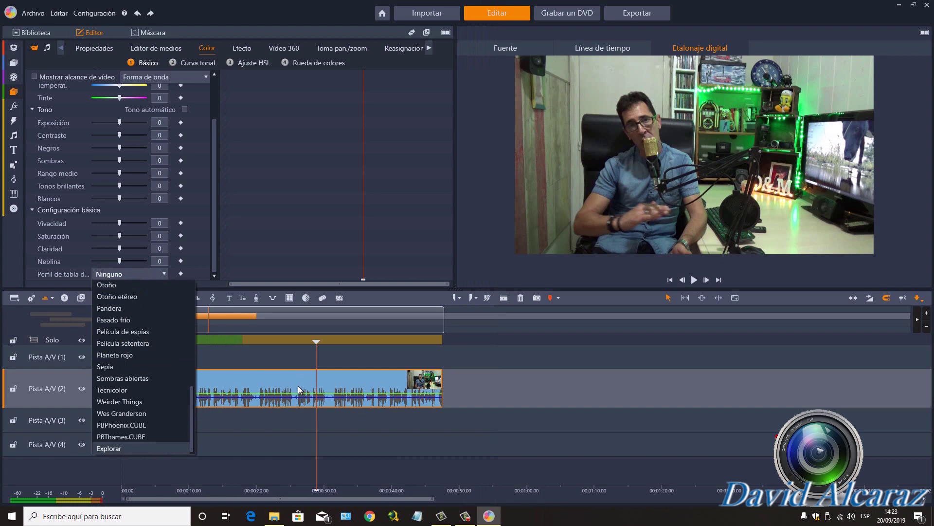
key(Return)
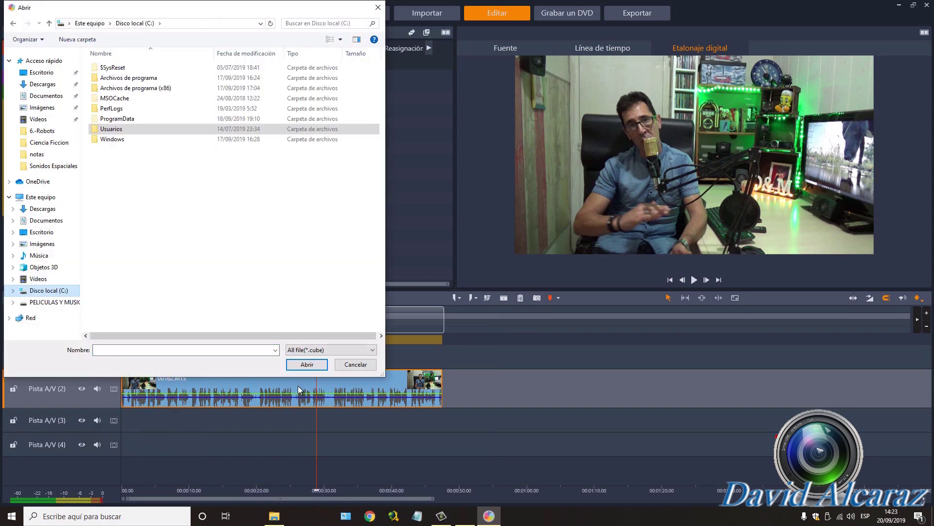
key(Up)
key(Up)
key(Up)
key(Up)
key(Up)
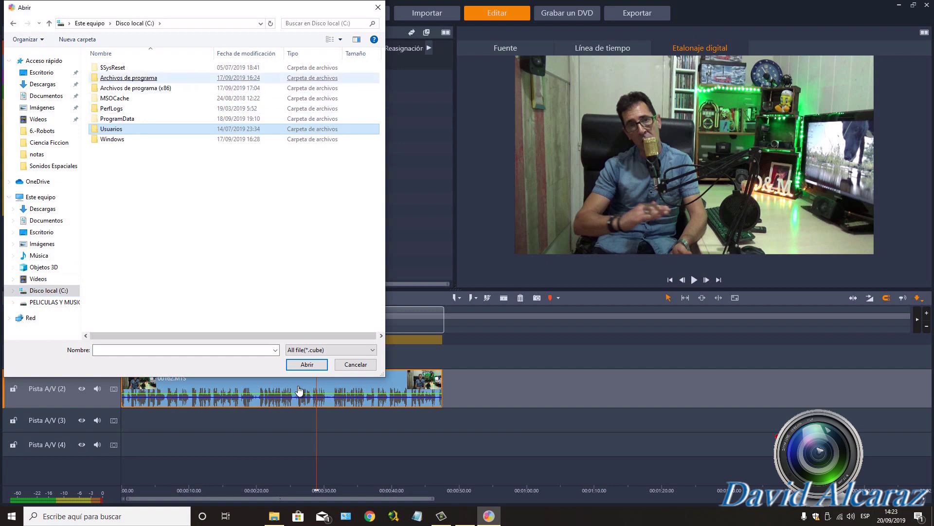
key(Return)
- Browse to Pinnacle > Studio 23 > plugins > LUT in the file selection dialog
key(p)
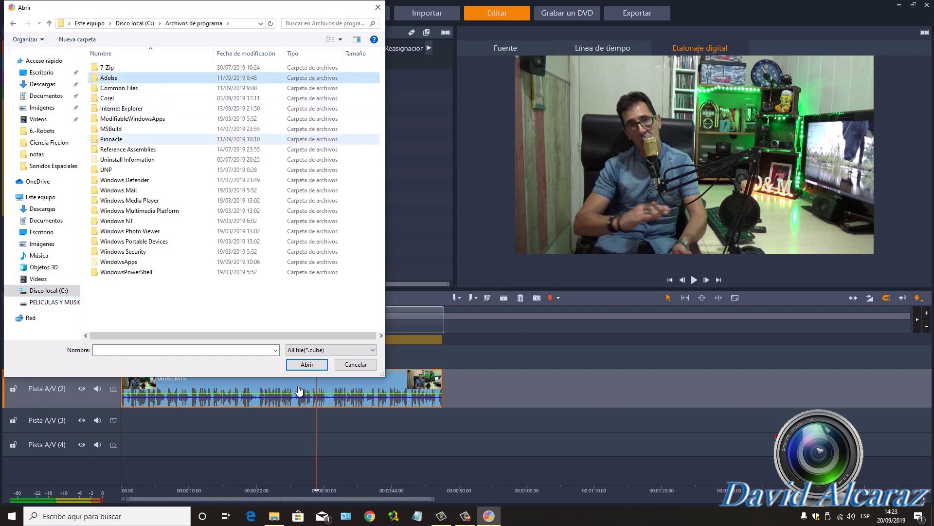
key(Return)
key(Down)
key(Down)
key(Down)
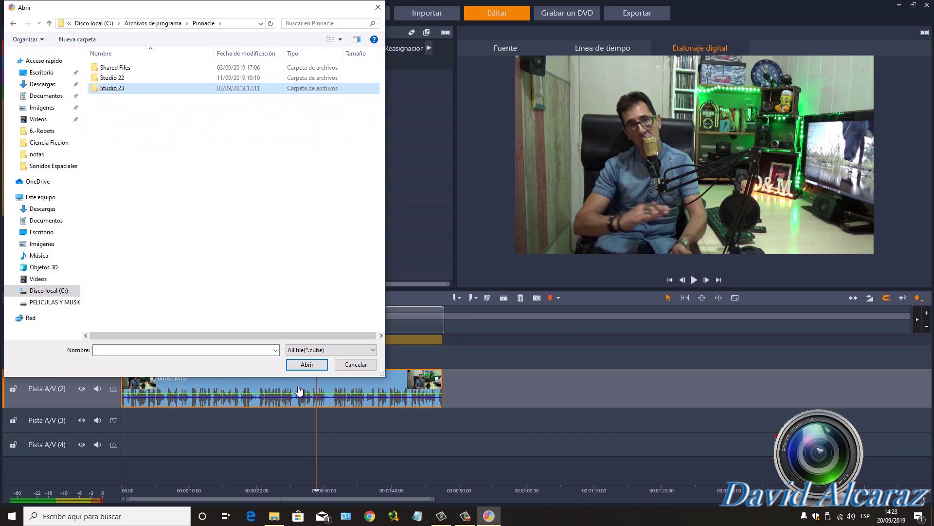
key(Return)
key(Up)
key(Return)
key(l)
key(Return)
key(Down)
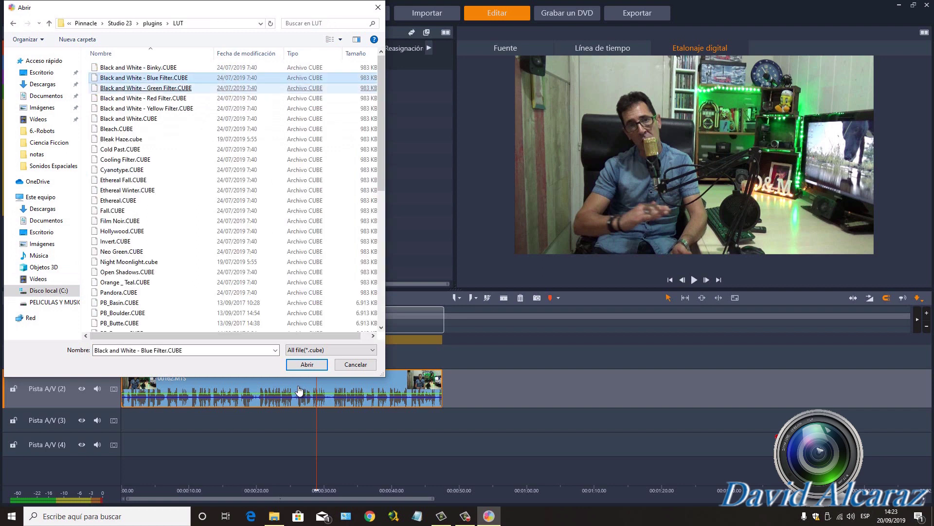
- Load PB_Basin.CUBE from the LUT folder as the clip's LUT profile
click(138, 170)
scroll(137, 171, down, 2)
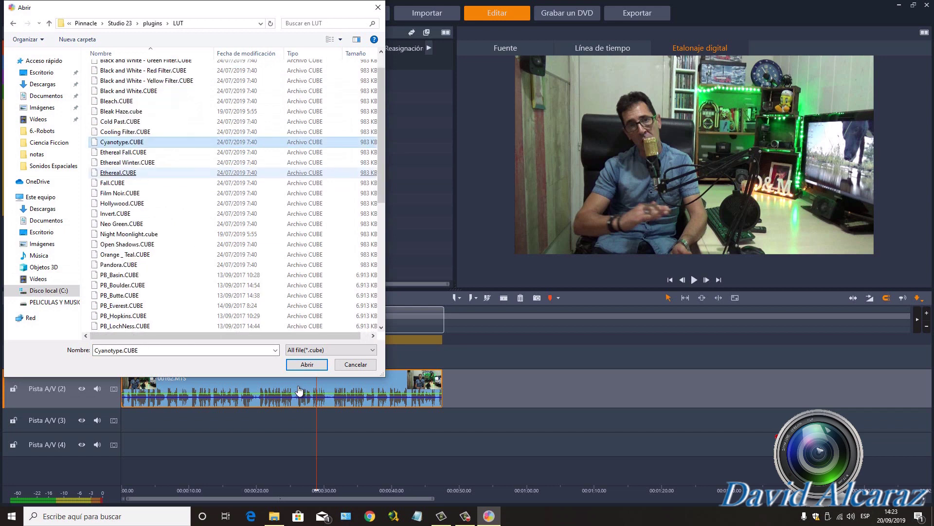
click(137, 172)
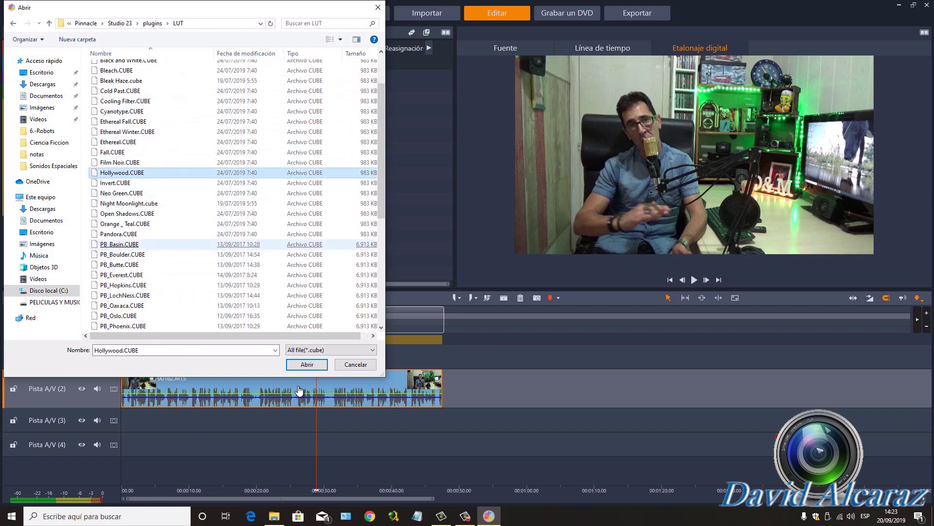
double_click(120, 244)
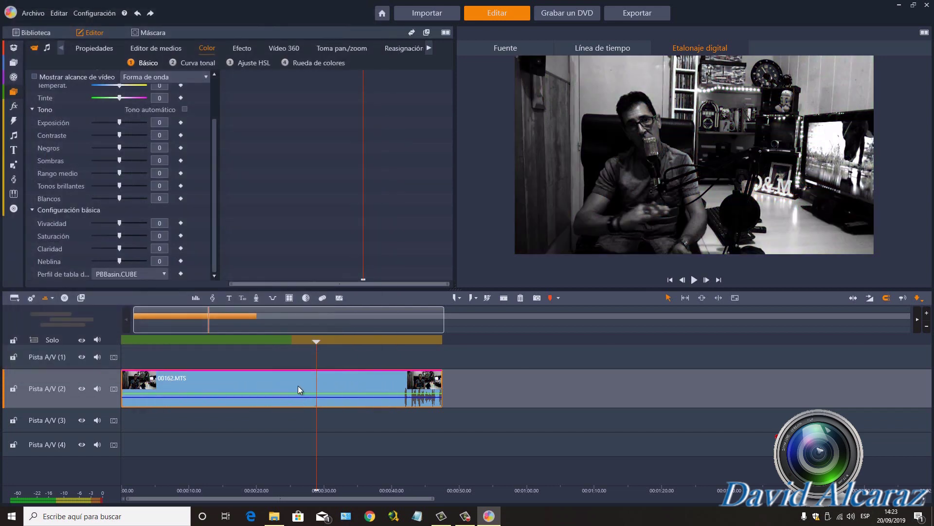
- Check the loaded .CUBE entries in the clip's LUT profile list against the files in the CUBE LUTs folder
click(129, 274)
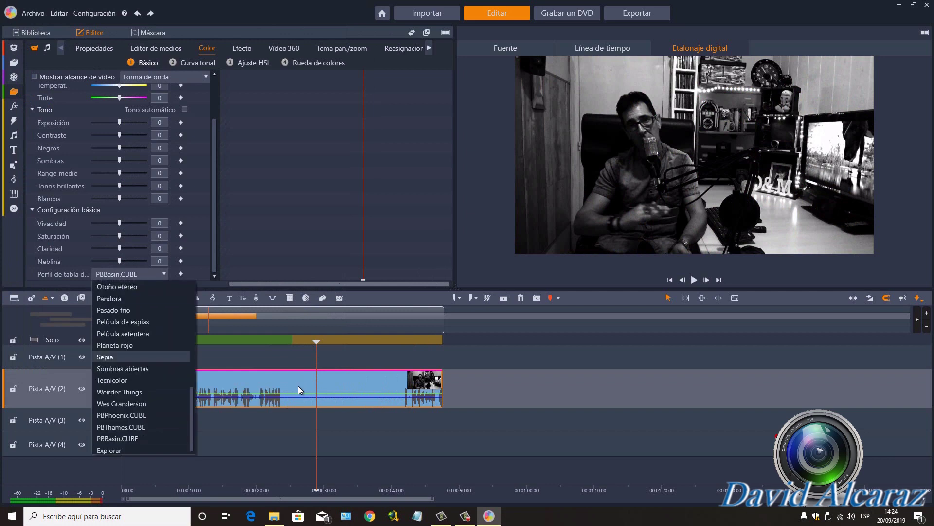
key(Down)
key(Down)
key(Down)
key(Down)
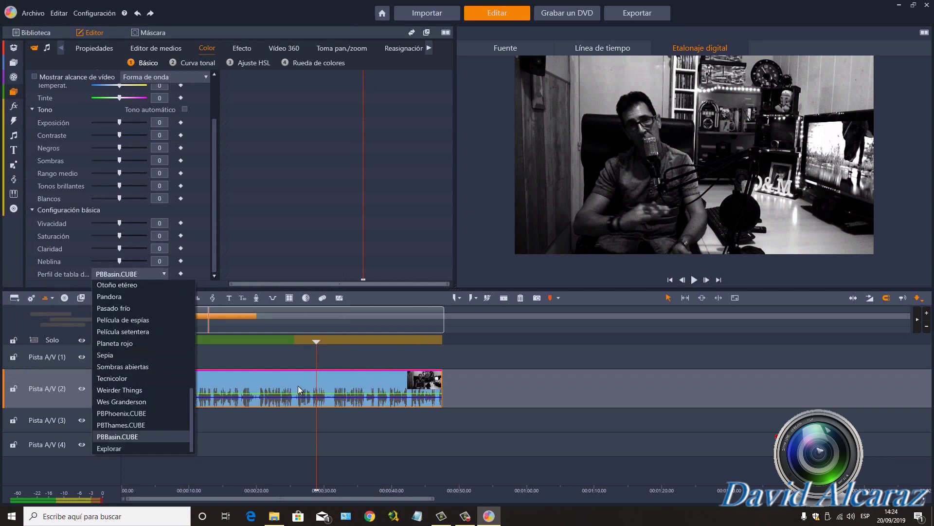
key(Up)
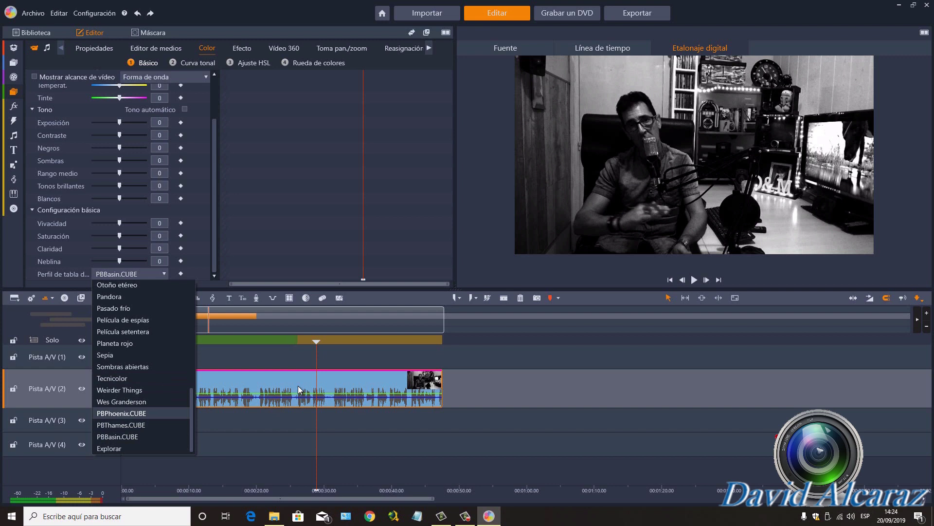
key(Down)
key(Down)
key(Down)
key(Up)
key(Up)
key(Up)
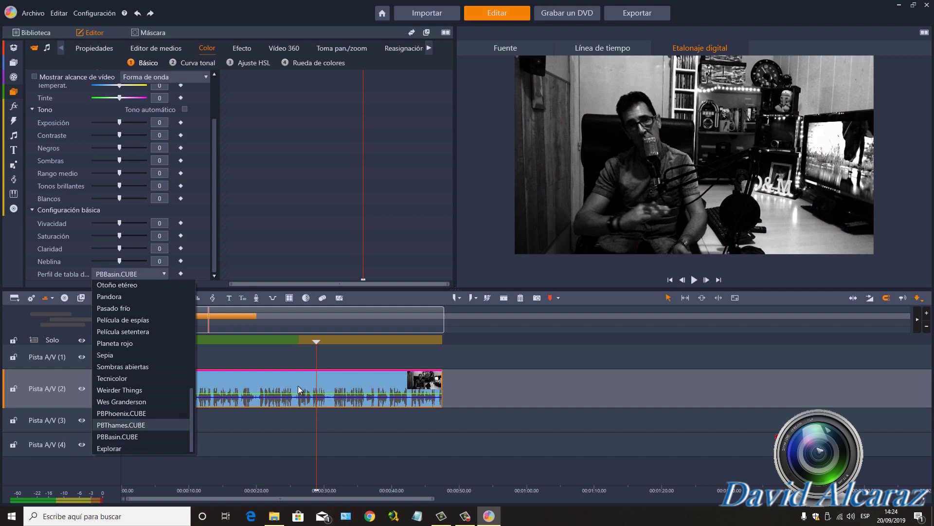
key(Down)
key(Down)
key(Up)
key(Down)
key(Down)
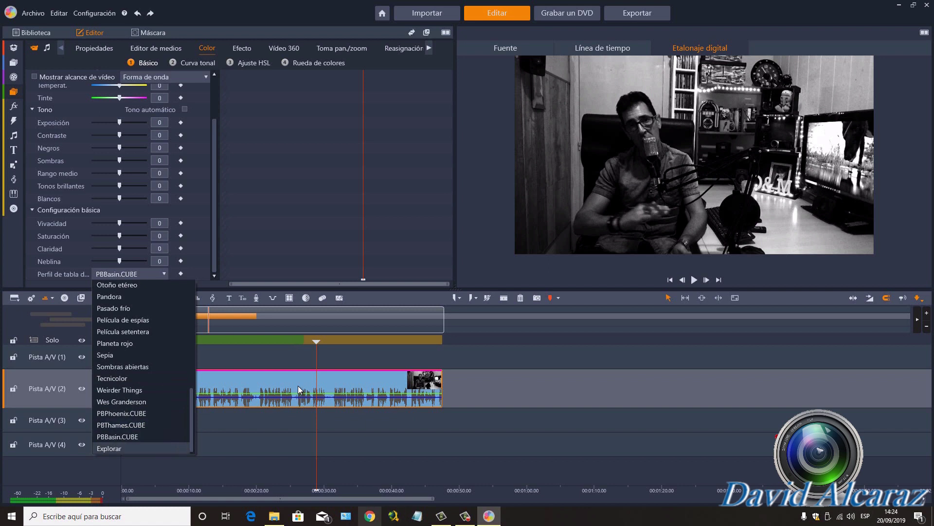
key(Escape)
key(alt+Tab)
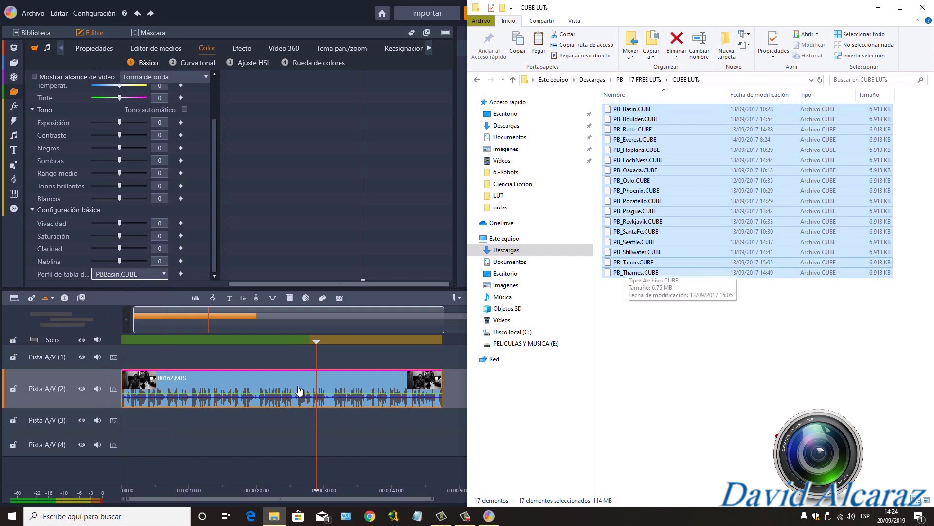
key(alt+Tab)
- Look through the clip's whole LUT profile list, from Ninguno at its start to the later built-in profiles
key(alt+Down)
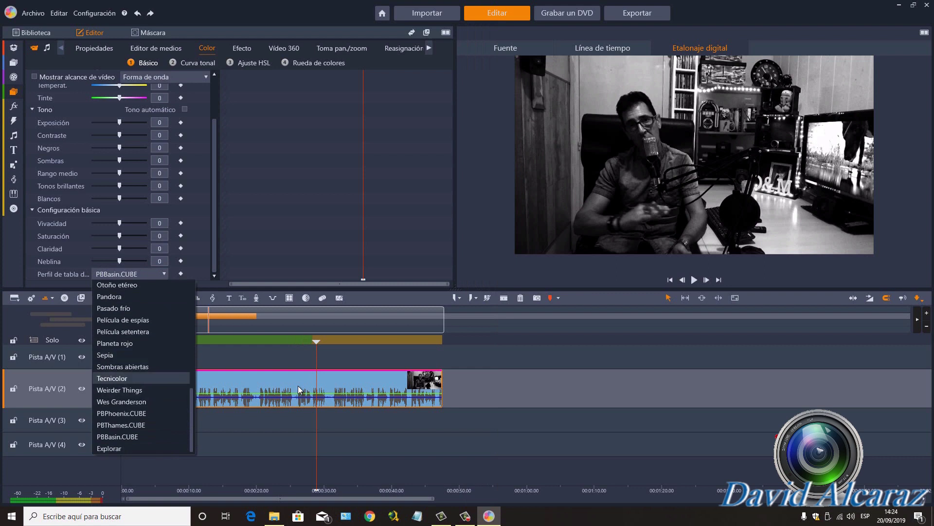
scroll(143, 367, up, 3)
key(Up)
key(Up)
key(Up)
key(Up)
key(Up)
key(Up)
key(Up)
key(Up)
key(Up)
key(Up)
key(Up)
key(Up)
key(Up)
key(Up)
key(Up)
key(Up)
key(Up)
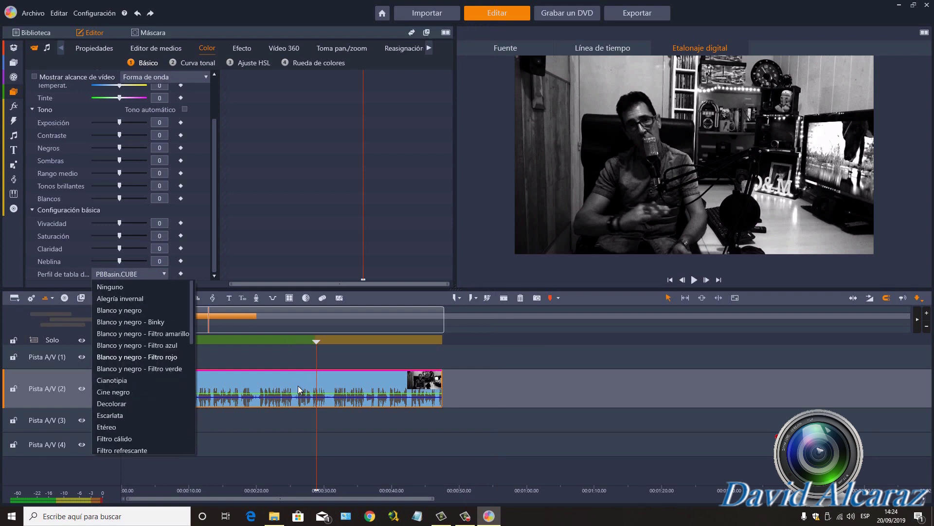
key(Up)
key(Up)
key(Up)
key(Up)
key(Down)
key(Down)
key(Down)
key(Down)
key(Down)
key(Down)
key(Down)
key(Down)
key(Down)
key(Down)
key(Down)
key(Down)
key(Down)
key(Down)
key(Down)
key(Down)
key(Down)
key(Down)
key(Down)
key(Down)
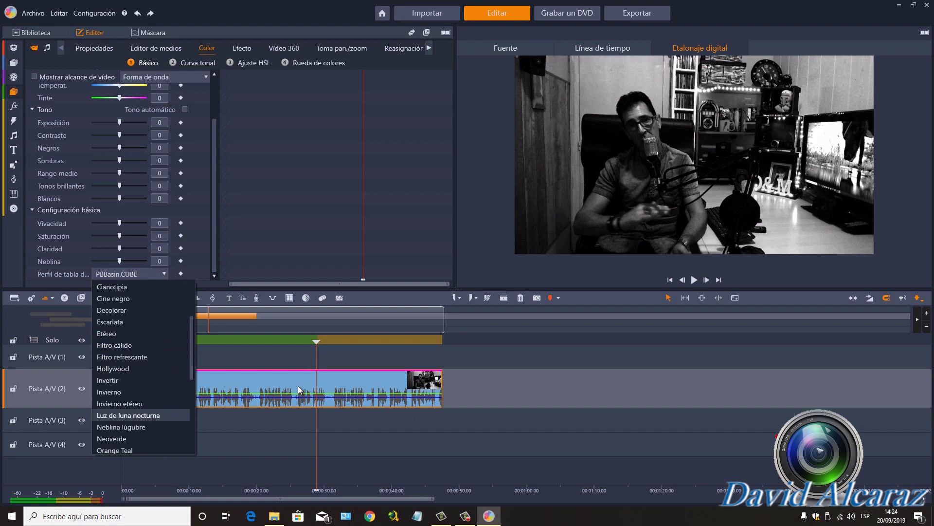
key(Down)
key(Down)
- Choose Explorar as the clip's LUT profile source and load PB_Thames.CUBE from the Studio 23 LUT folder
key(Return)
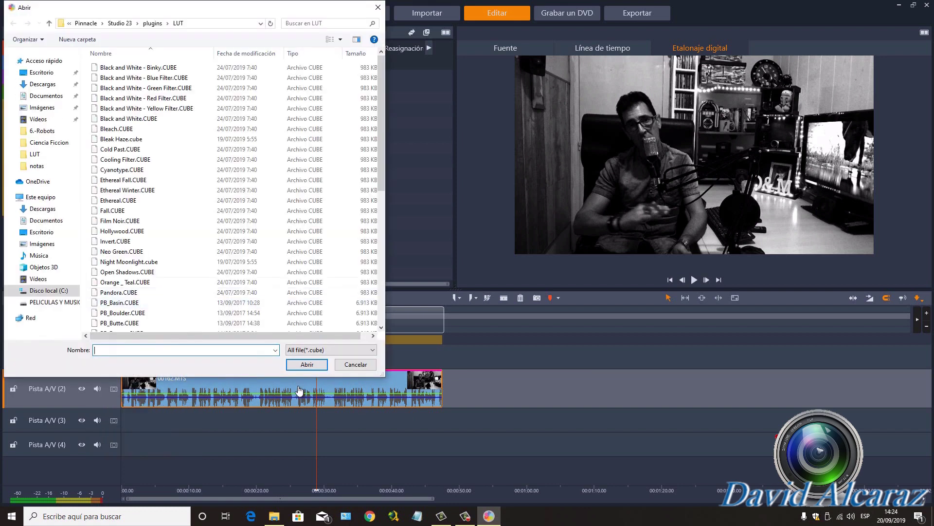
scroll(138, 244, down, 3)
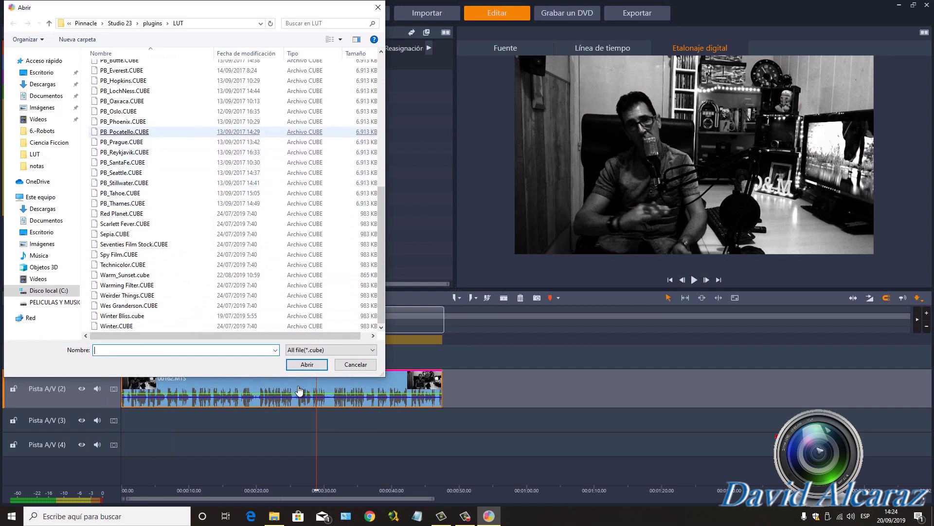
scroll(127, 92, up, 3)
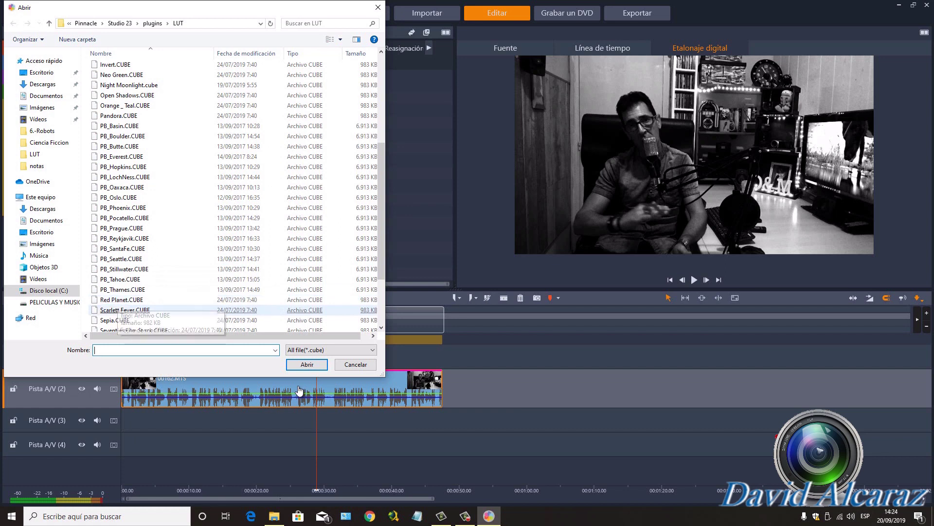
double_click(223, 289)
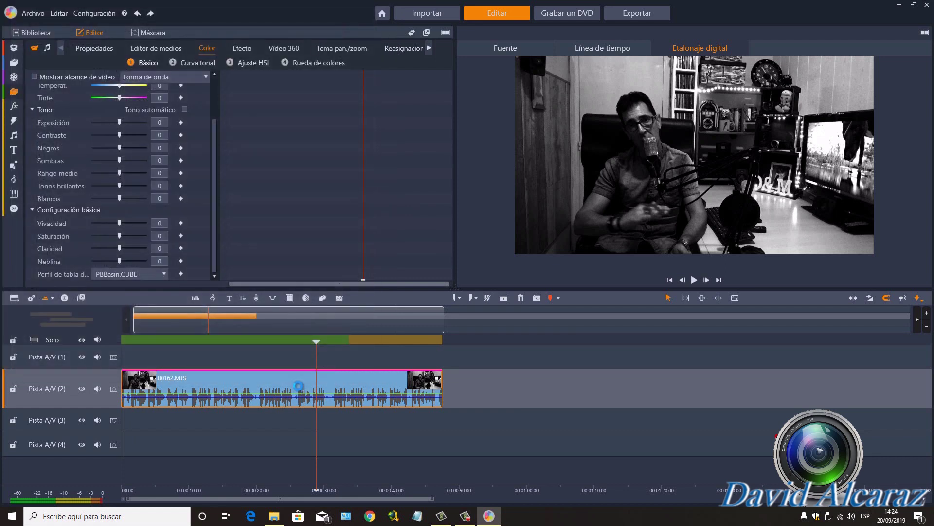
- Browse the Studio 23 LUT folder again and load PB_Phoenix.CUBE as the clip's LUT profile
click(298, 386)
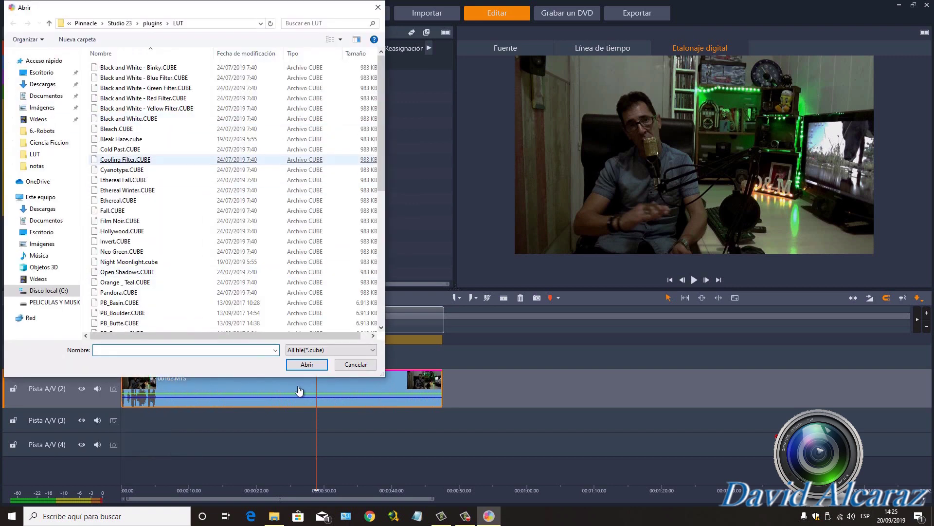
scroll(234, 195, down, 9)
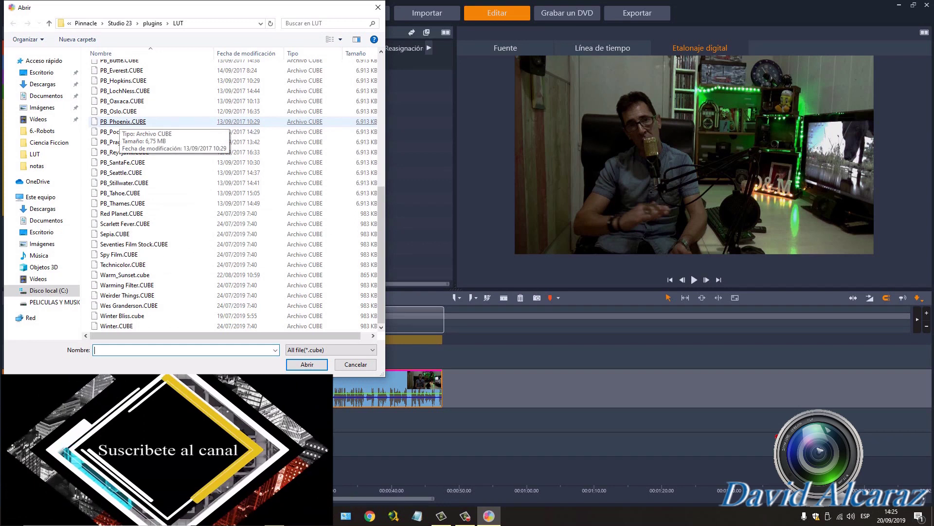
click(117, 122)
click(307, 364)
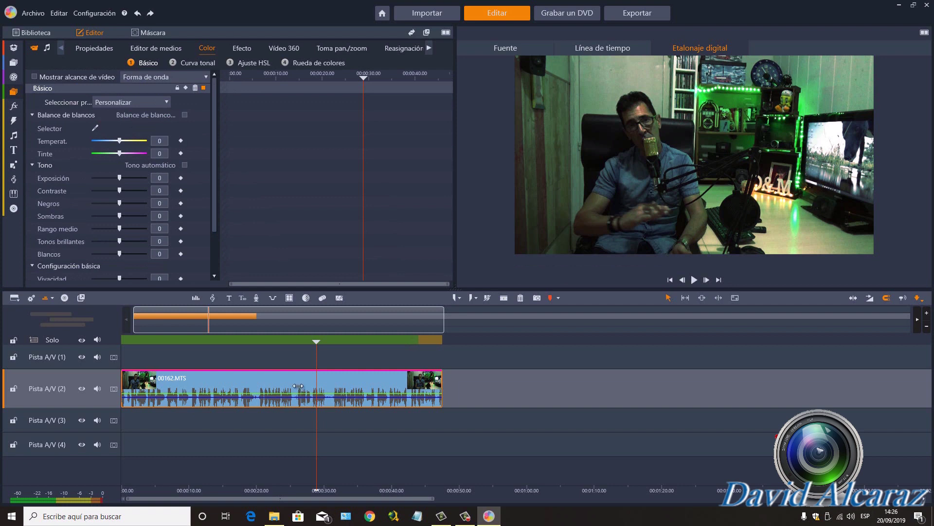
scroll(118, 180, down, 3)
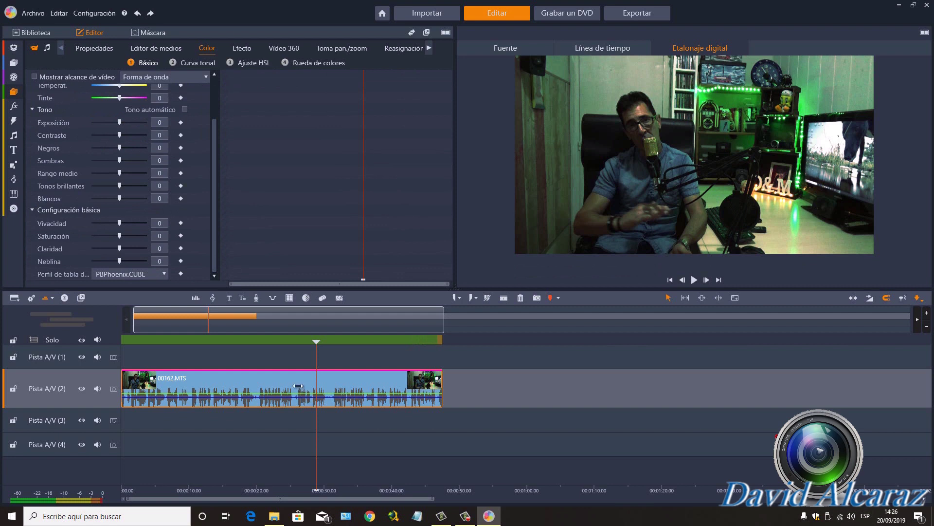
- Undo the trial adjustments to the clip's Exposición, Claridad and Neblina, returning each to 0
key(ctrl+z)
key(ctrl+z)
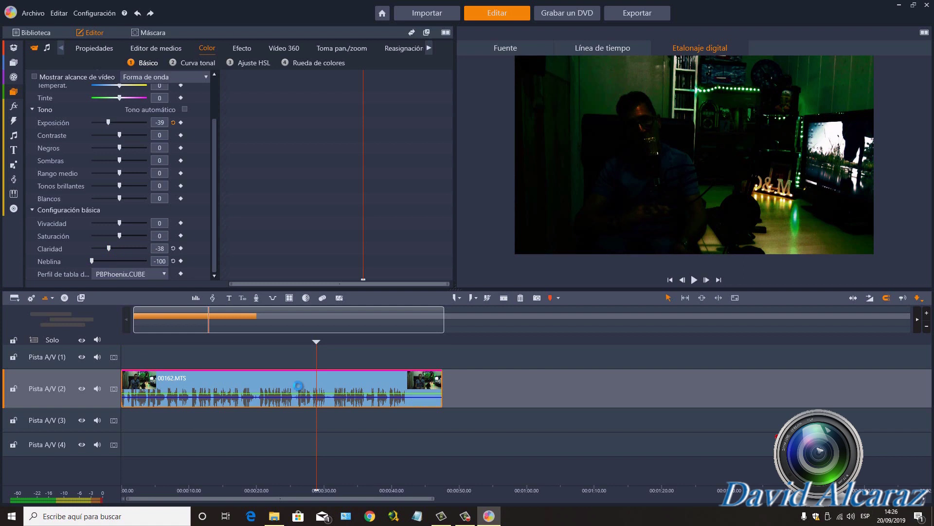
click(173, 122)
key(ctrl+z)
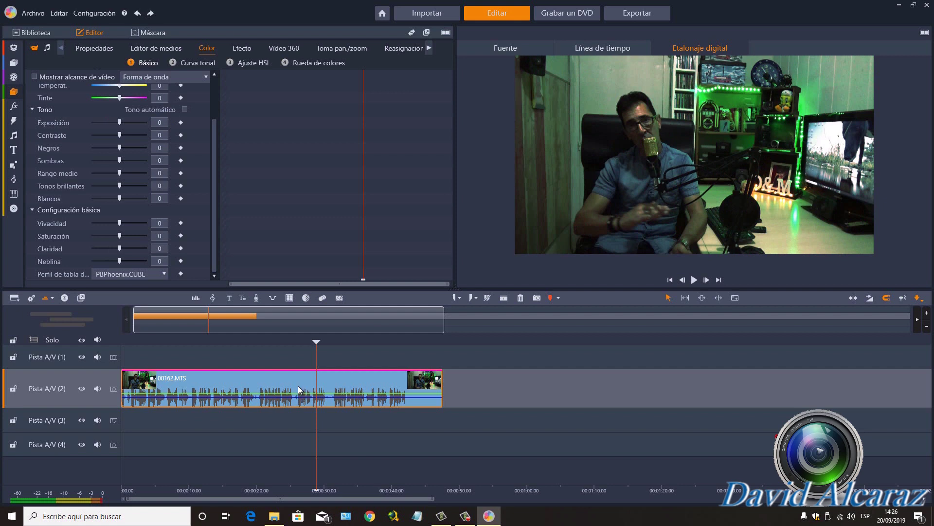
- Switch to the CUBE LUTs folder window in File Explorer
key(alt+Tab)
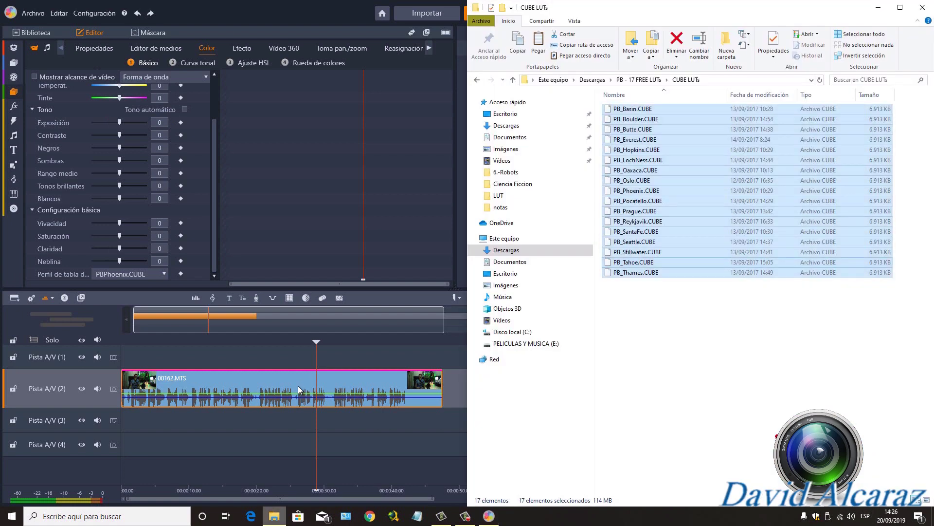